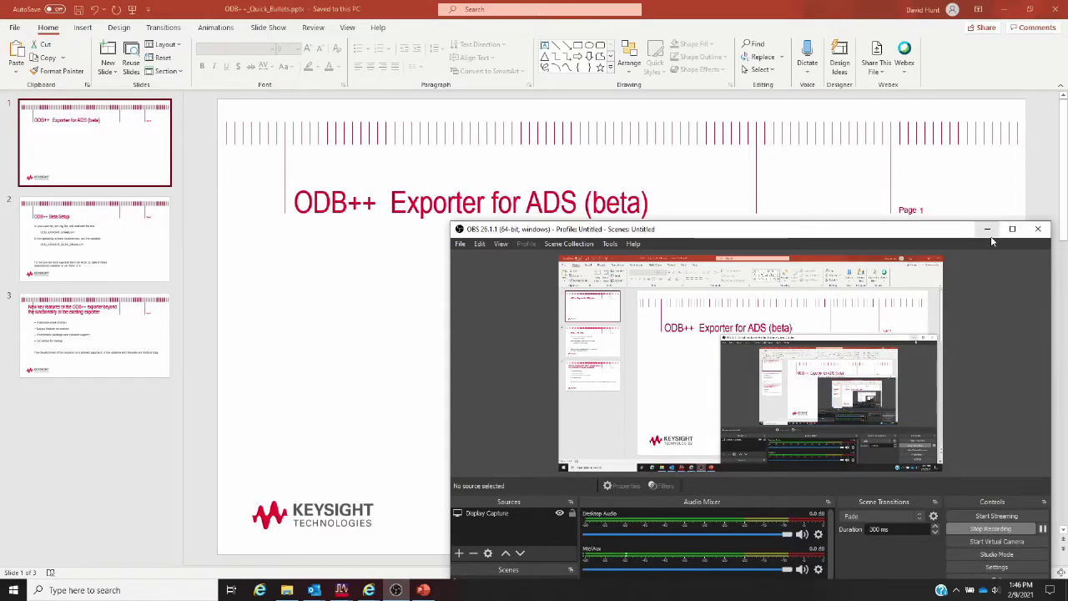
# Step: Minimize the OBS recording window to reveal the ODB++ Exporter for ADS (beta) title slide
pyautogui.click(988, 230)
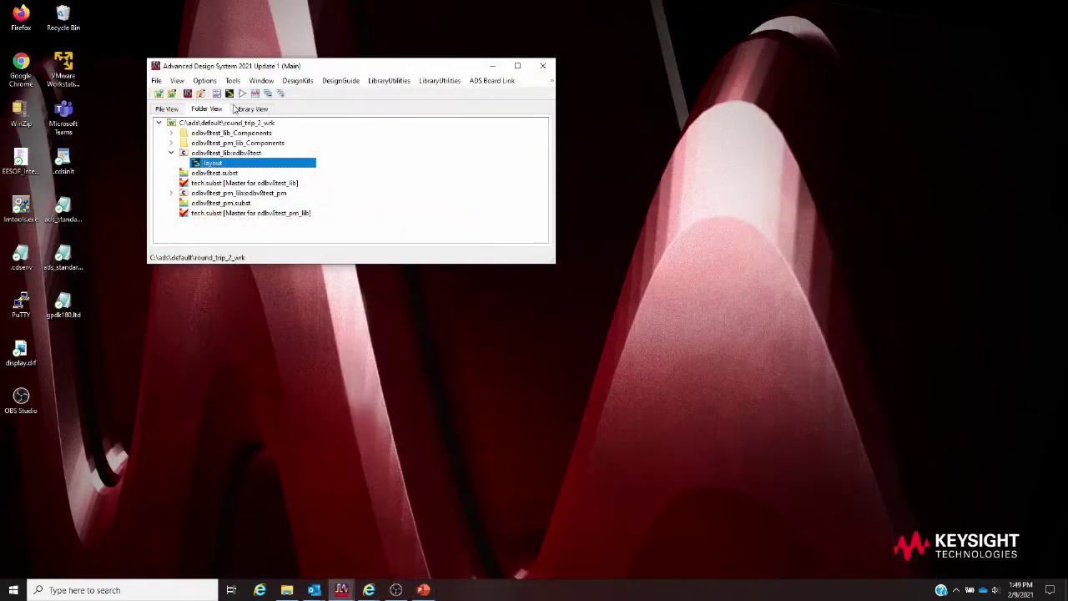
# Step: Open the odbv8test layout from the Folder View and arrange it beside the main workspace window
pyautogui.moveTo(277, 66); pyautogui.dragTo(227, 30)
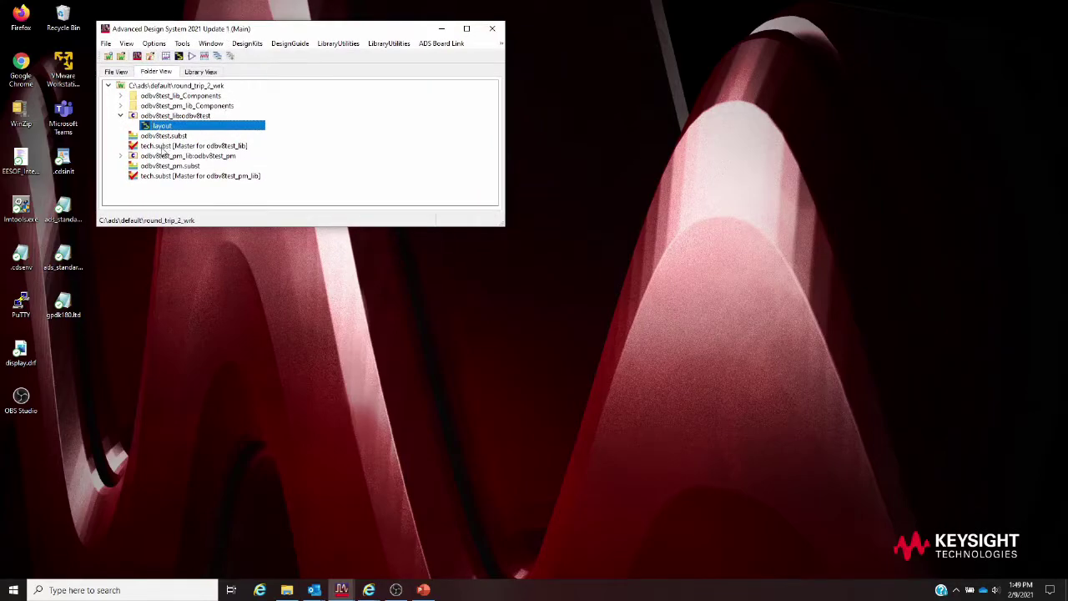
pyautogui.doubleClick(162, 126)
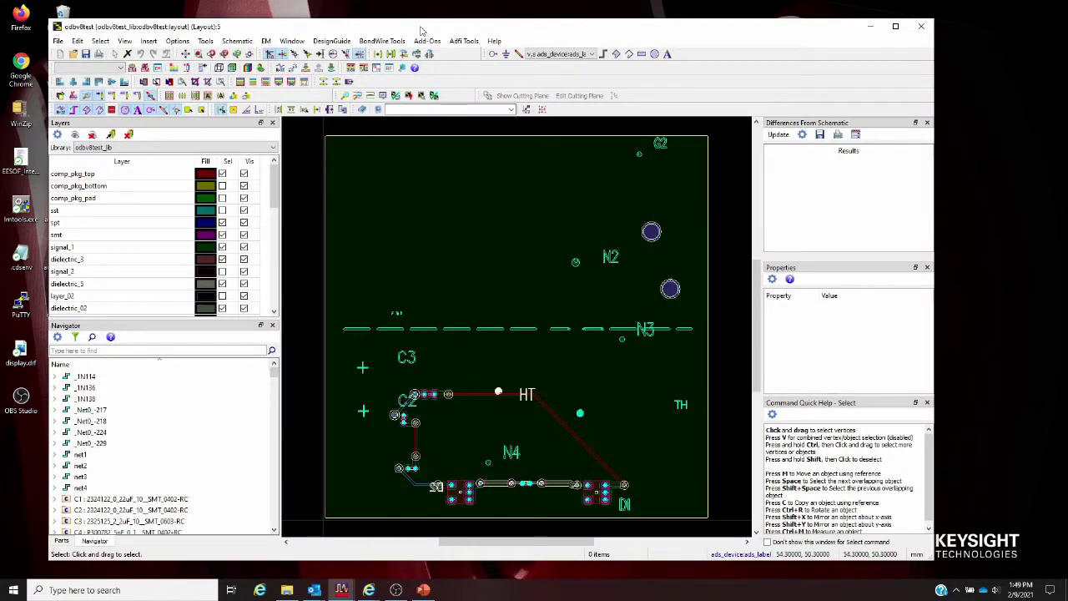
pyautogui.moveTo(424, 29); pyautogui.dragTo(396, 26)
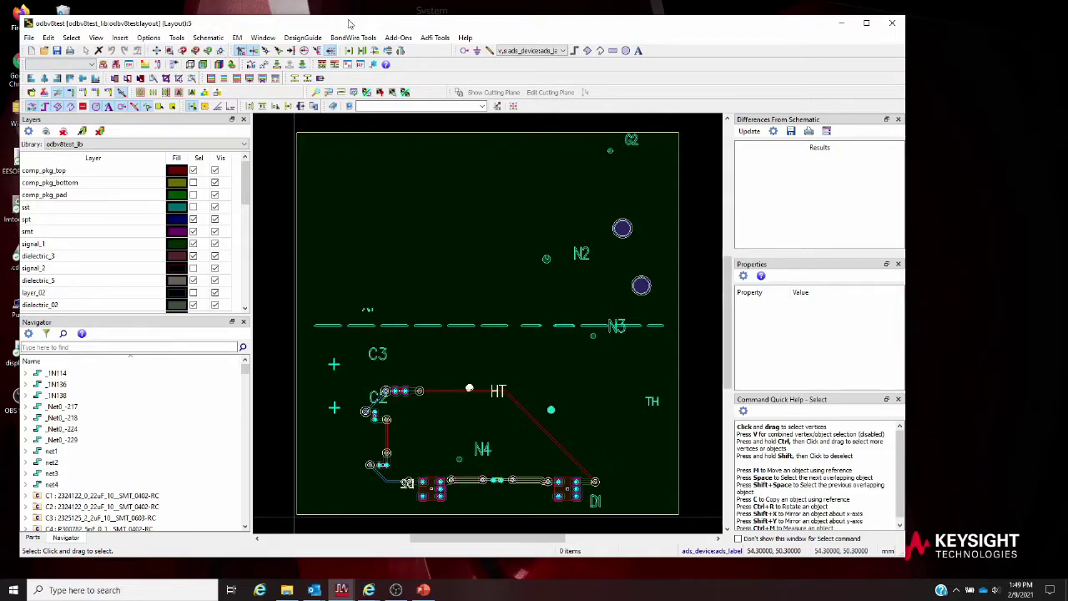
pyautogui.moveTo(345, 22); pyautogui.dragTo(369, 18)
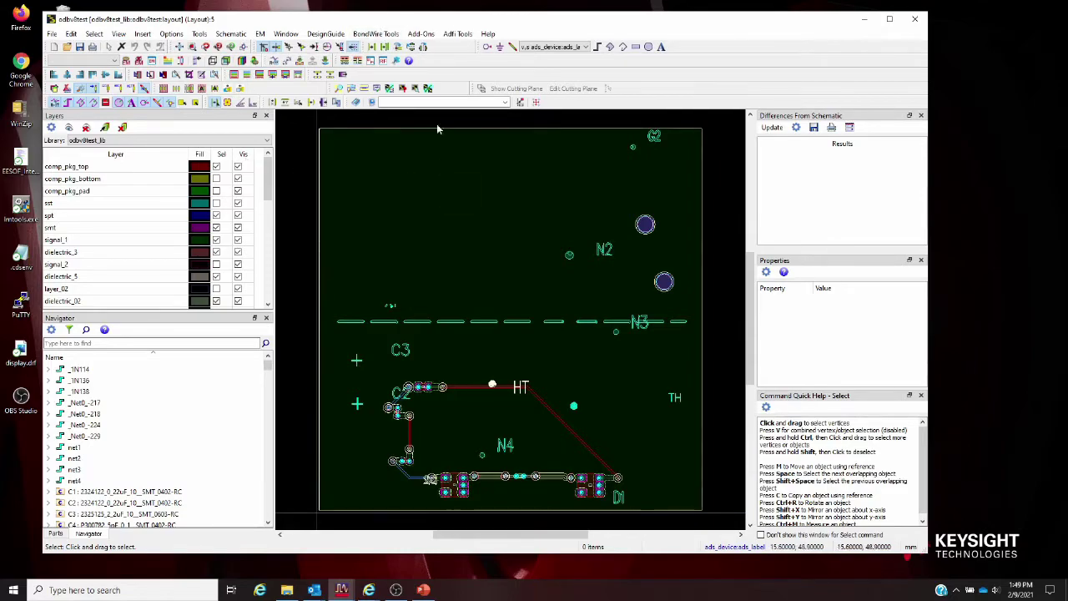
pyautogui.moveTo(379, 25); pyautogui.dragTo(561, 15)
pyautogui.click(170, 30)
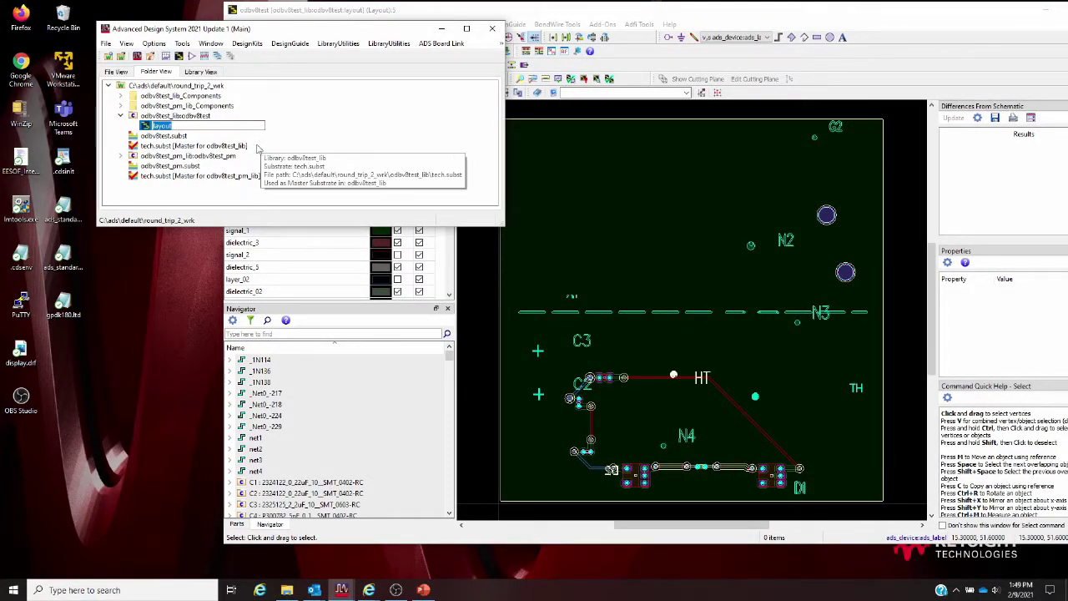
# Step: Reposition the main workspace and layout windows, ending with the odbv8test layout in front
pyautogui.moveTo(376, 31); pyautogui.dragTo(317, 34)
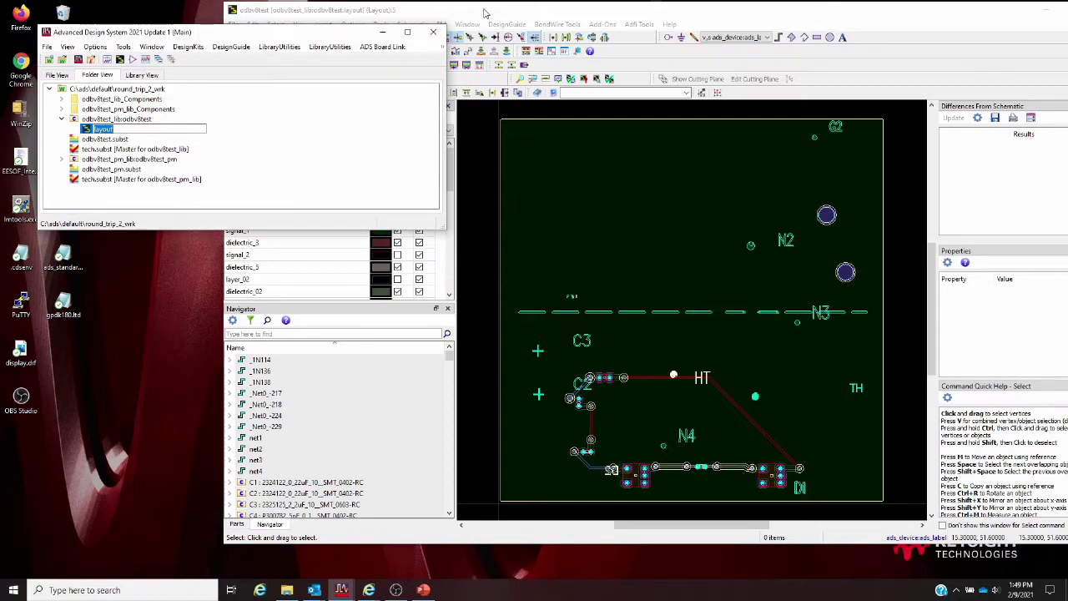
pyautogui.moveTo(320, 26); pyautogui.dragTo(319, 23)
pyautogui.moveTo(494, 13); pyautogui.dragTo(445, 25)
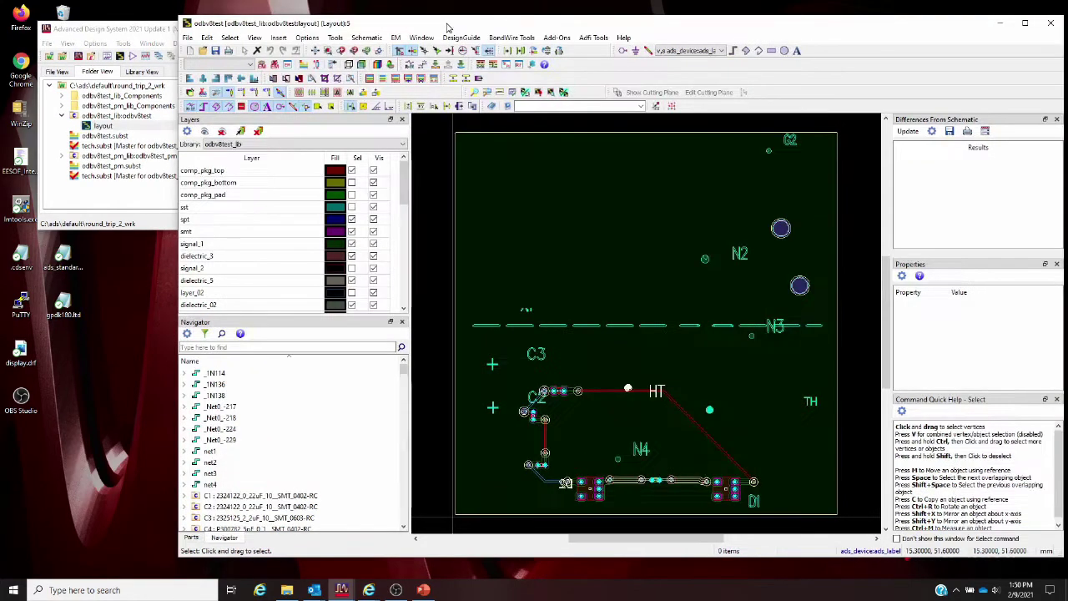
pyautogui.moveTo(136, 34); pyautogui.dragTo(130, 23)
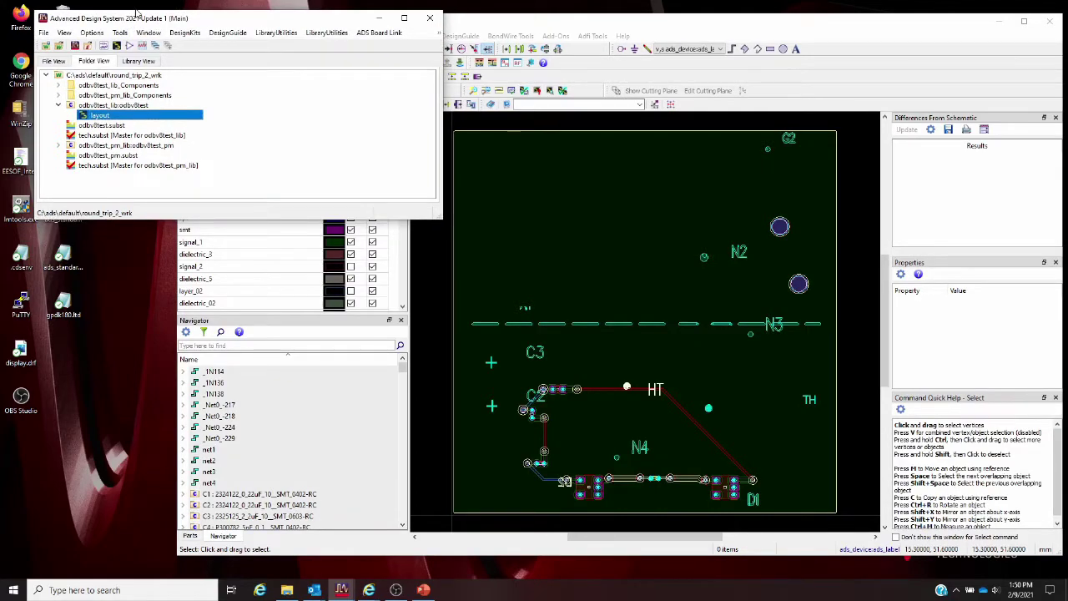
pyautogui.click(549, 23)
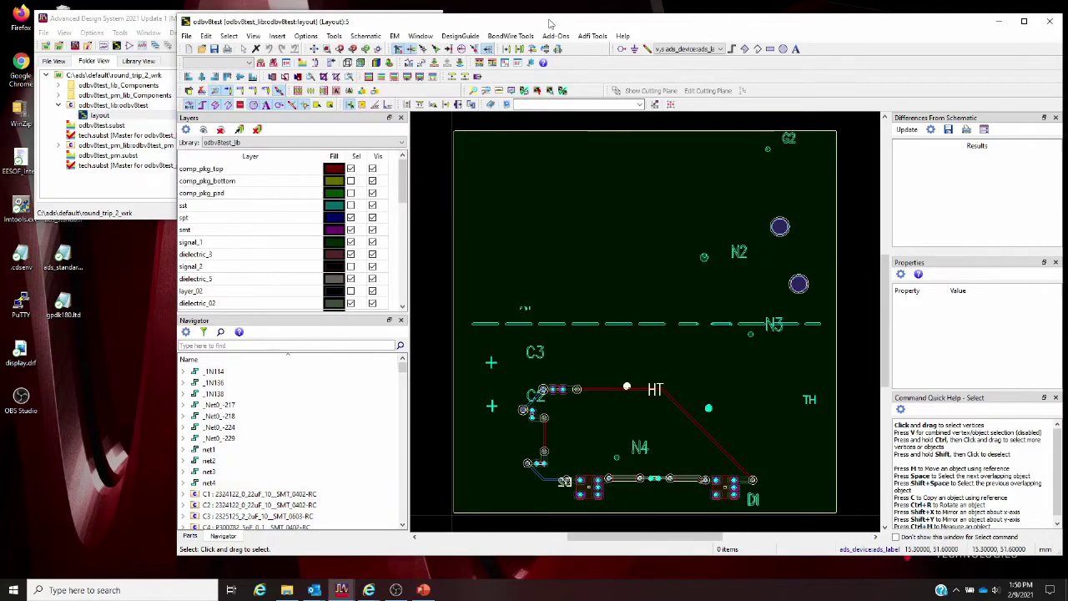
pyautogui.moveTo(550, 23); pyautogui.dragTo(519, 25)
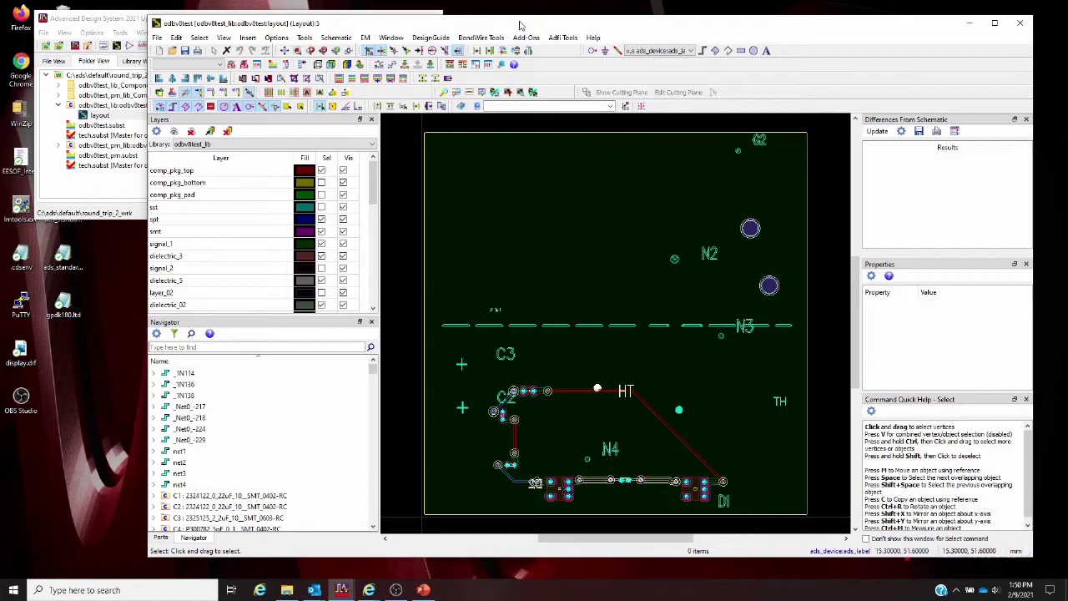
# Step: Start File > Export and pick ODB++ (beta) from the scrolled file type list
pyautogui.click(157, 38)
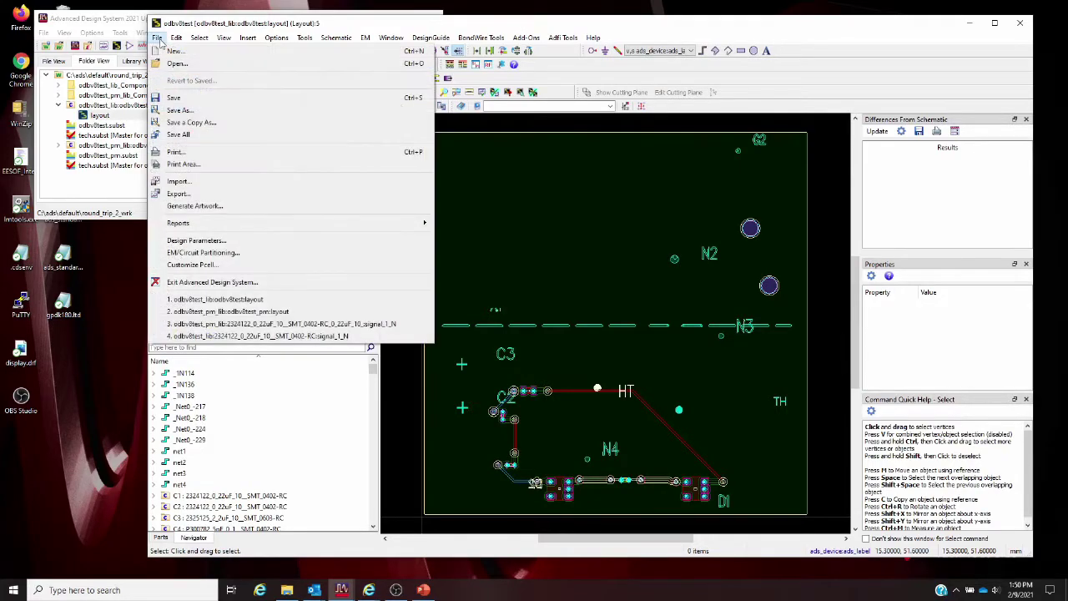
pyautogui.click(189, 197)
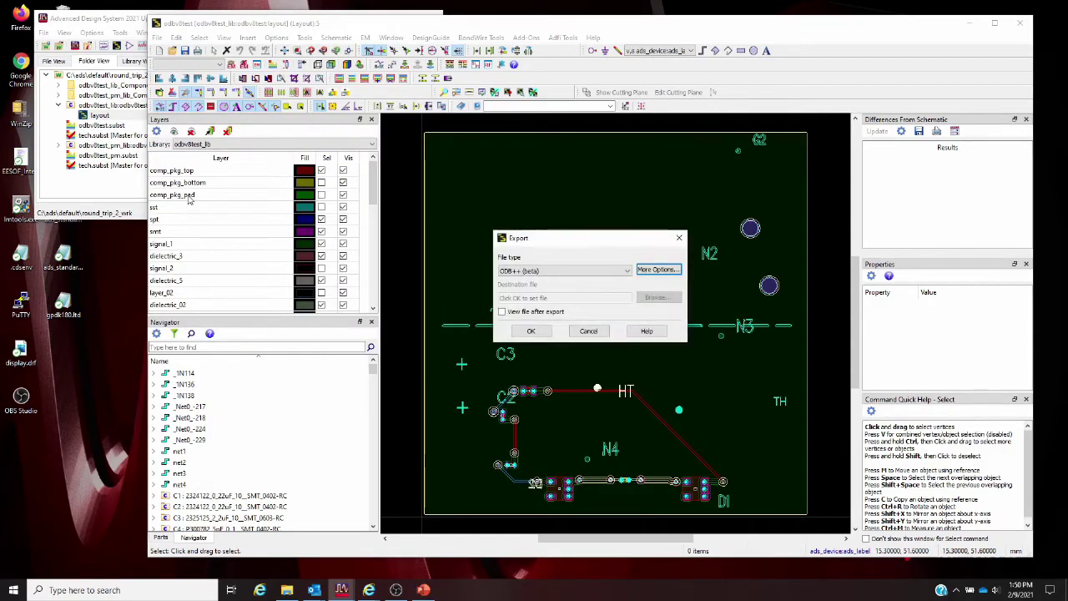
pyautogui.click(628, 272)
pyautogui.click(629, 272)
pyautogui.click(629, 272)
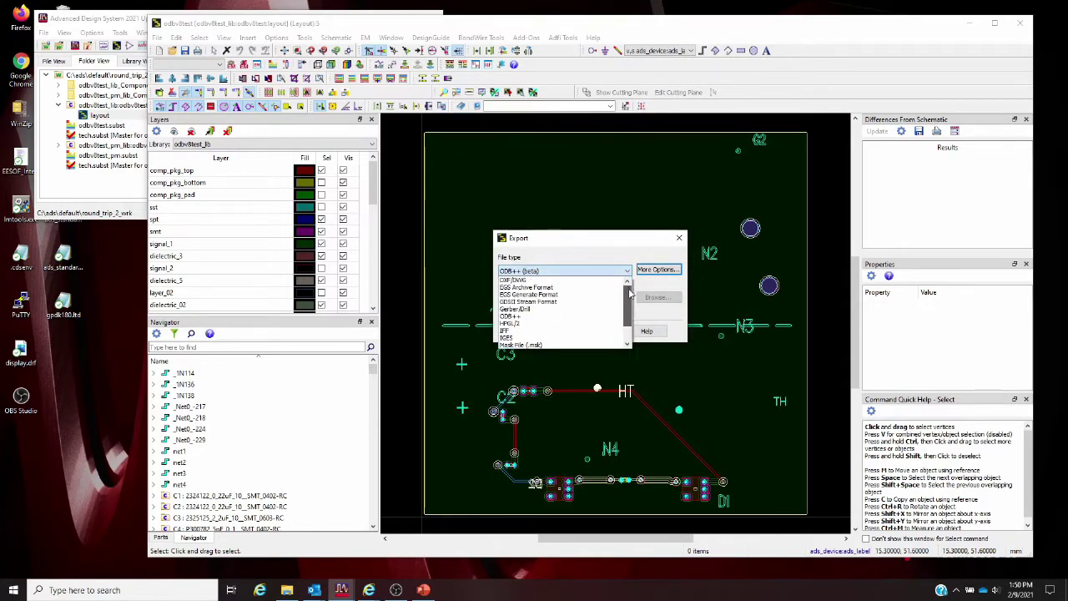
pyautogui.moveTo(631, 292); pyautogui.dragTo(532, 349)
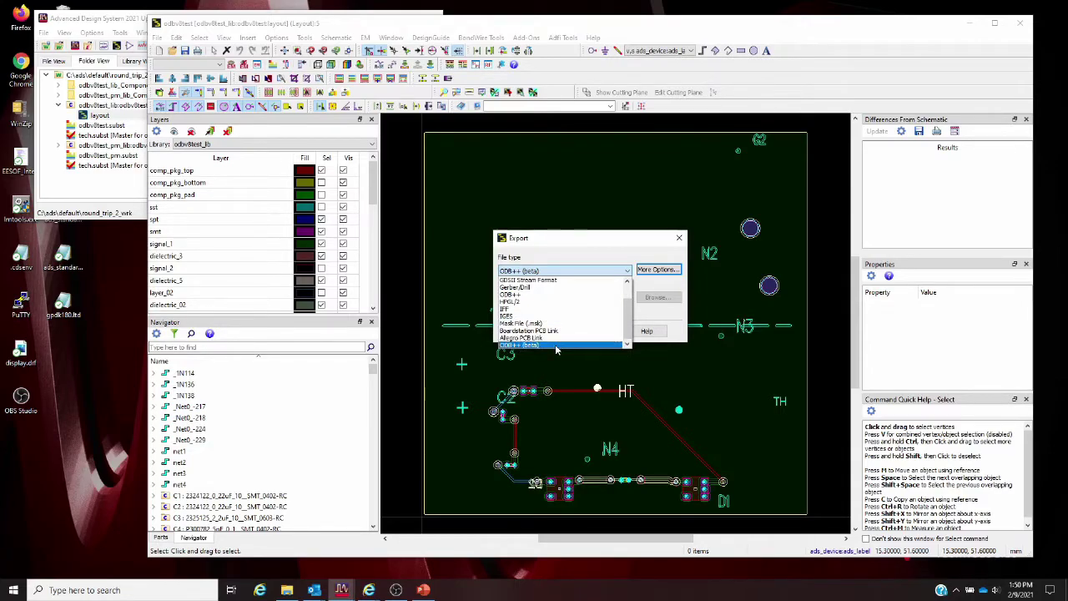
pyautogui.click(589, 245)
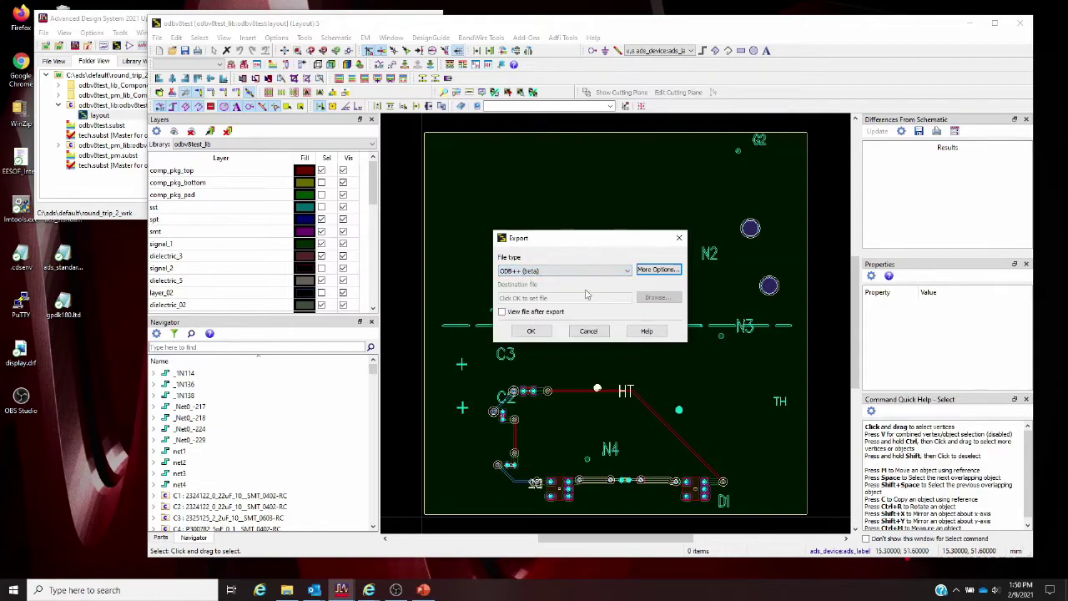
pyautogui.click(657, 271)
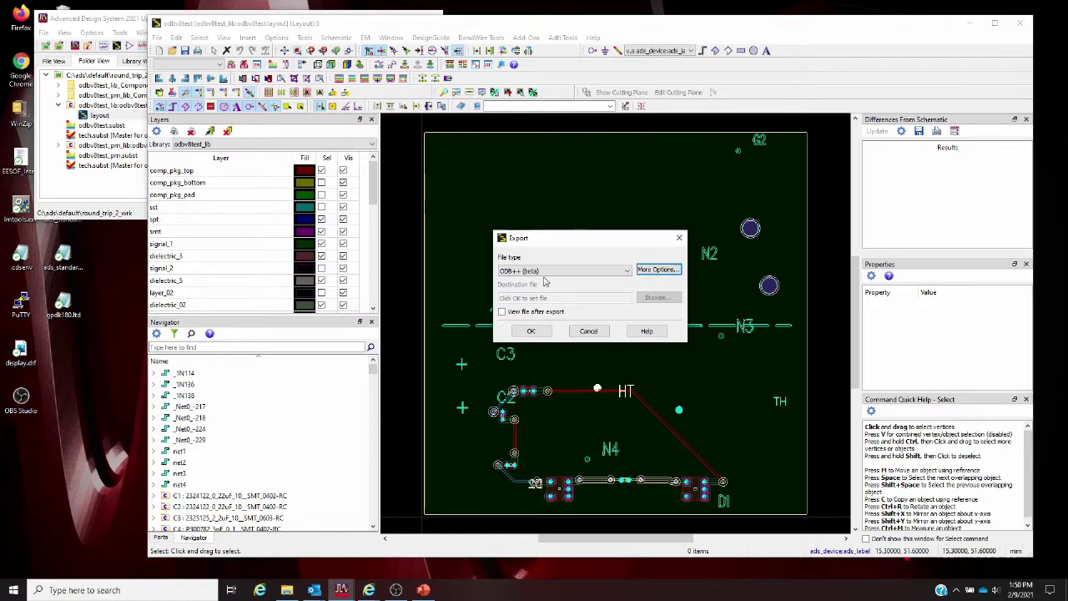
pyautogui.click(534, 332)
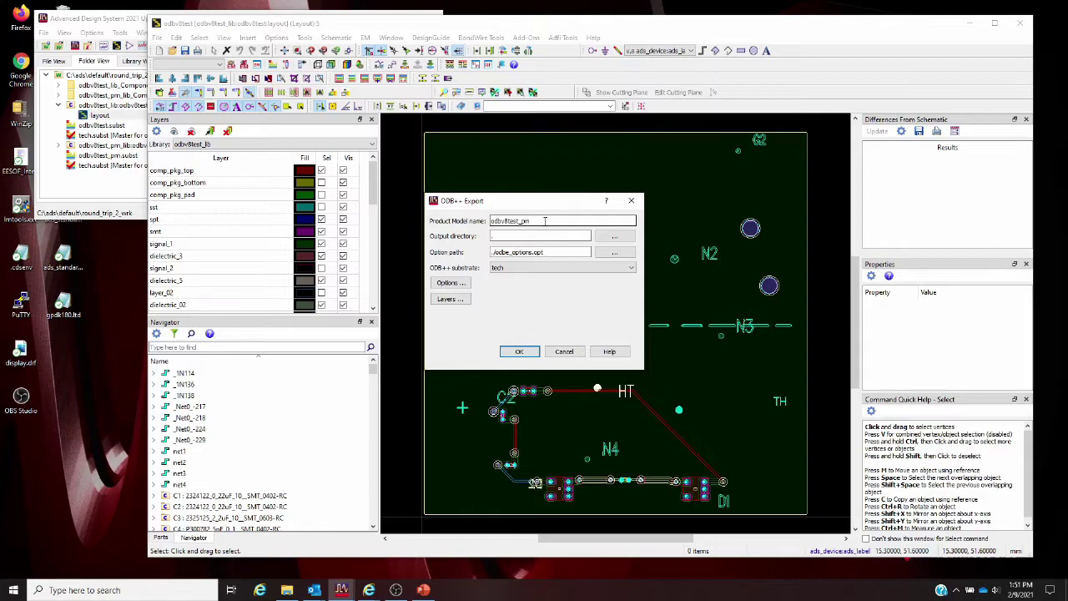
pyautogui.press('Tab')
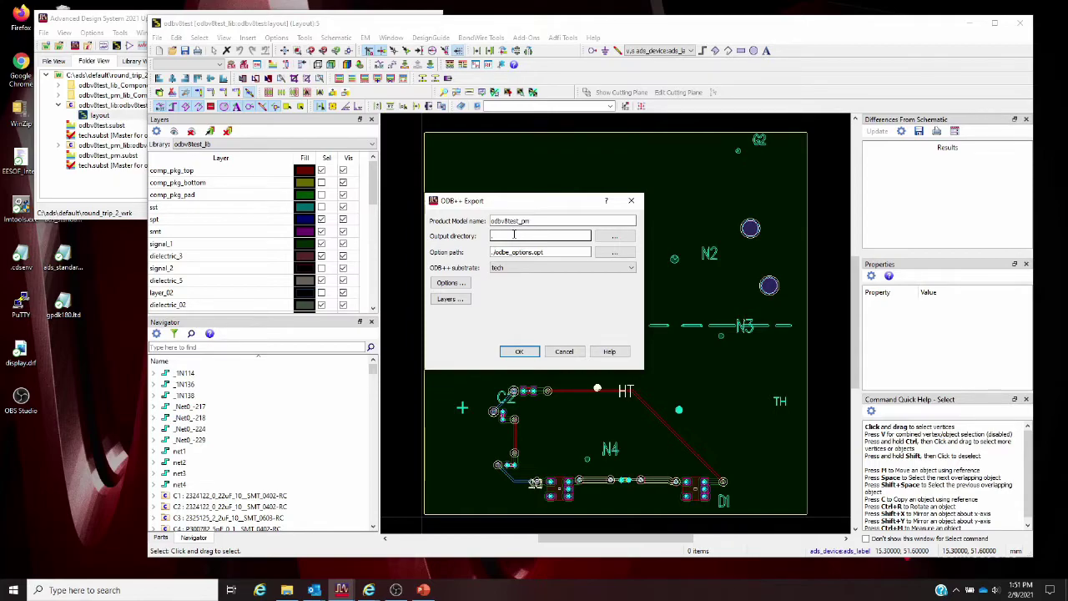
pyautogui.click(555, 252)
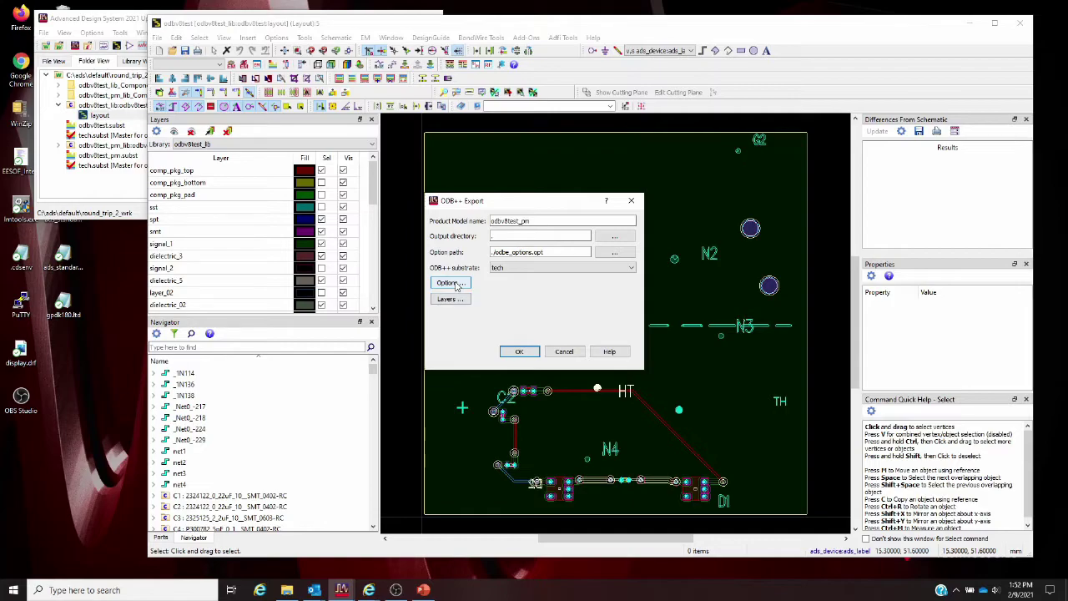
# Step: Open the ODB++ Export Options dialog and move it up and to the right
pyautogui.click(455, 284)
pyautogui.moveTo(514, 217); pyautogui.dragTo(579, 168)
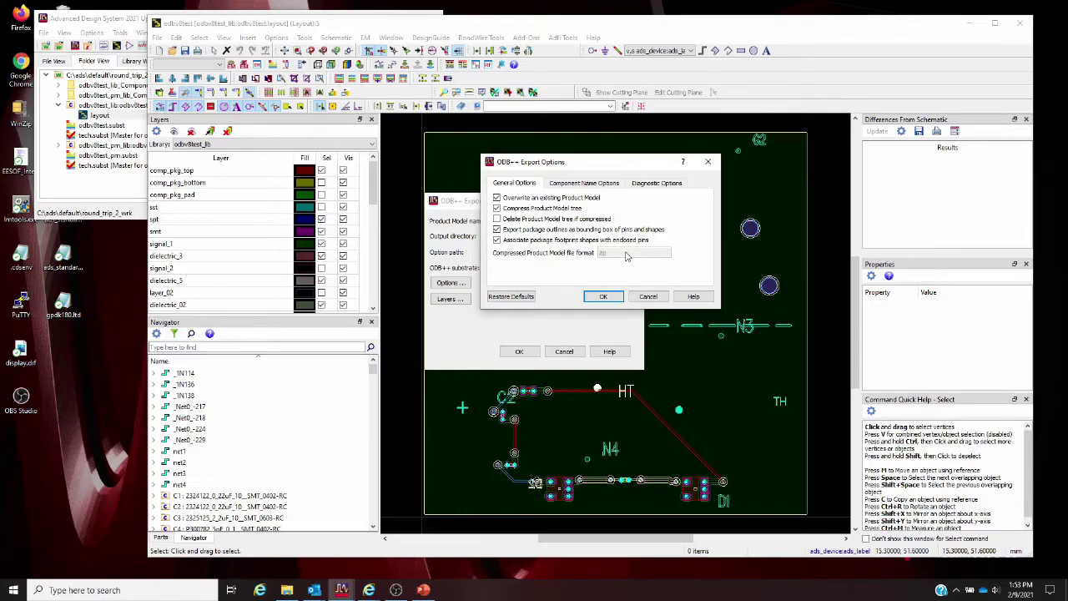
# Step: Switch to the Component Name Options tab, where library-name prepending to package names is off
pyautogui.click(588, 182)
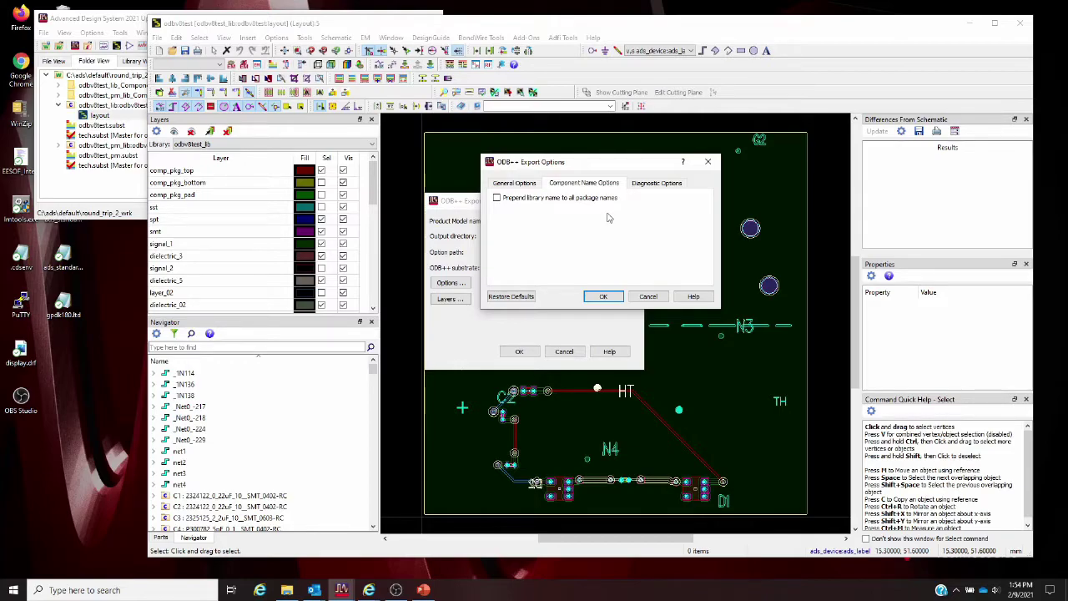
# Step: Switch to the Diagnostic Options tab, with all log messages and verbose logging enabled
pyautogui.click(659, 184)
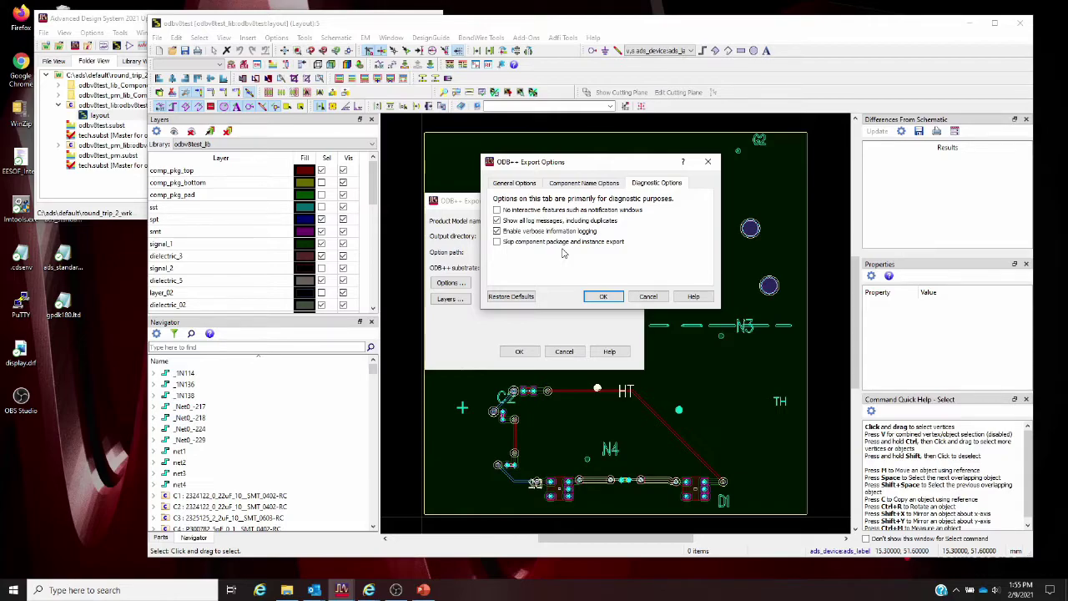
# Step: Accept the export options and select the bd_6_10 layer in the export layer list
pyautogui.click(604, 297)
pyautogui.click(450, 298)
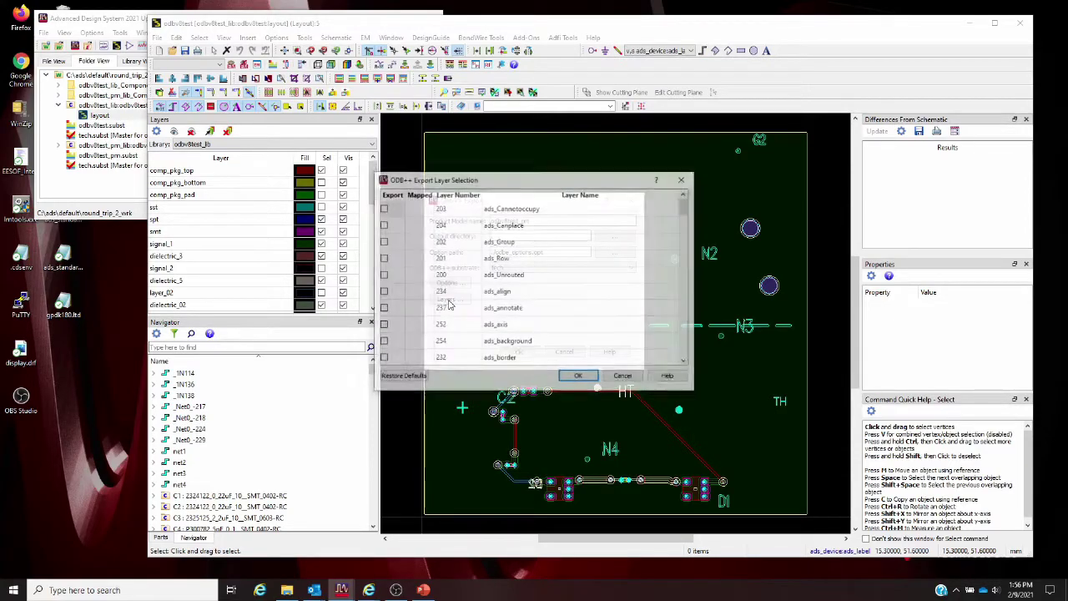
pyautogui.moveTo(529, 184); pyautogui.dragTo(502, 129)
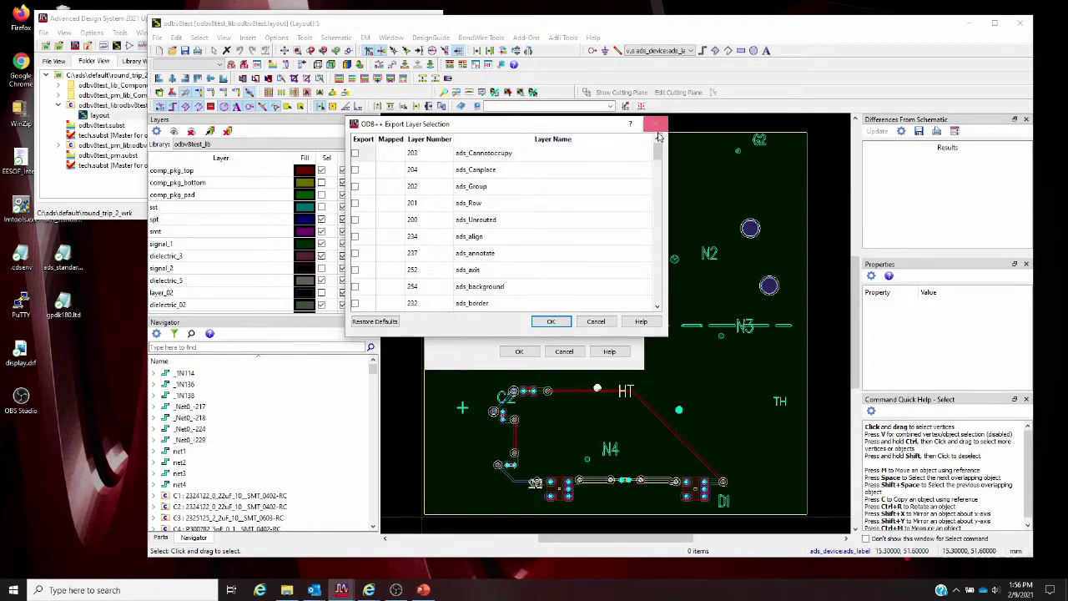
pyautogui.moveTo(656, 155); pyautogui.dragTo(657, 165)
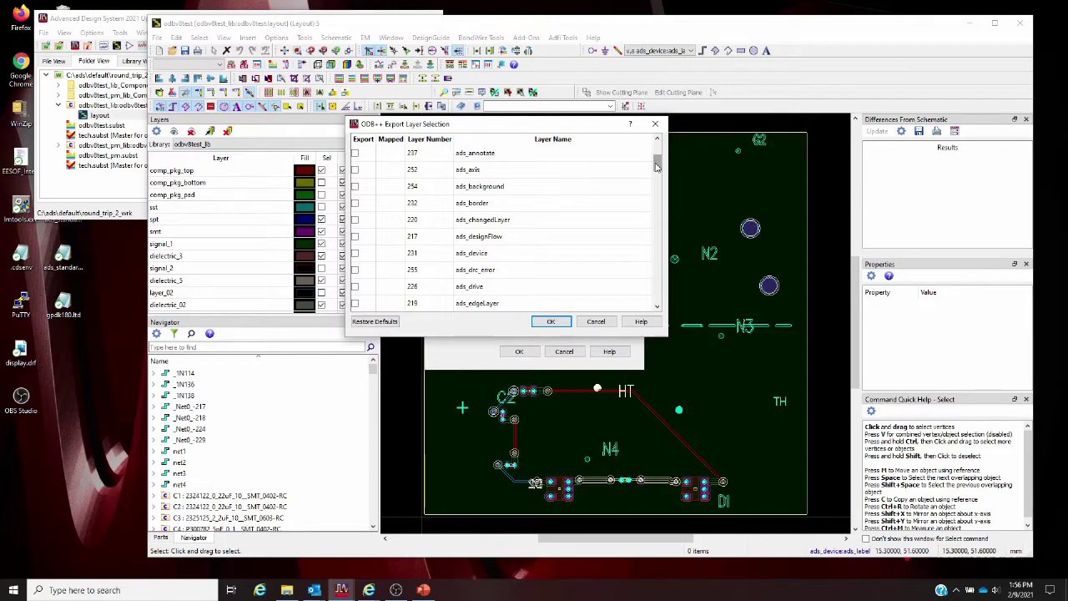
pyautogui.moveTo(657, 167); pyautogui.dragTo(657, 171)
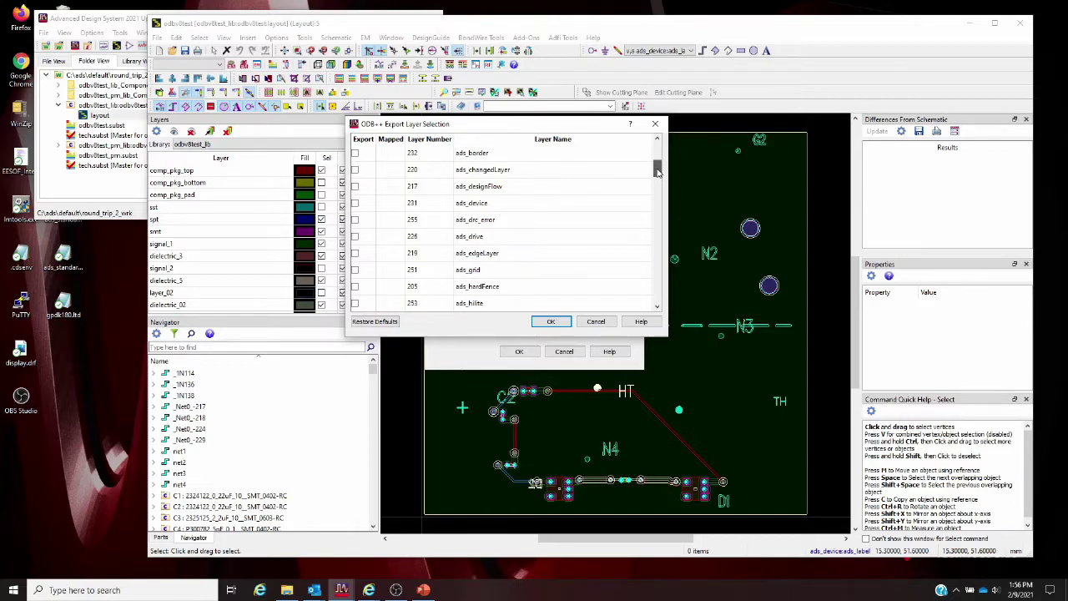
pyautogui.moveTo(657, 171); pyautogui.dragTo(658, 277)
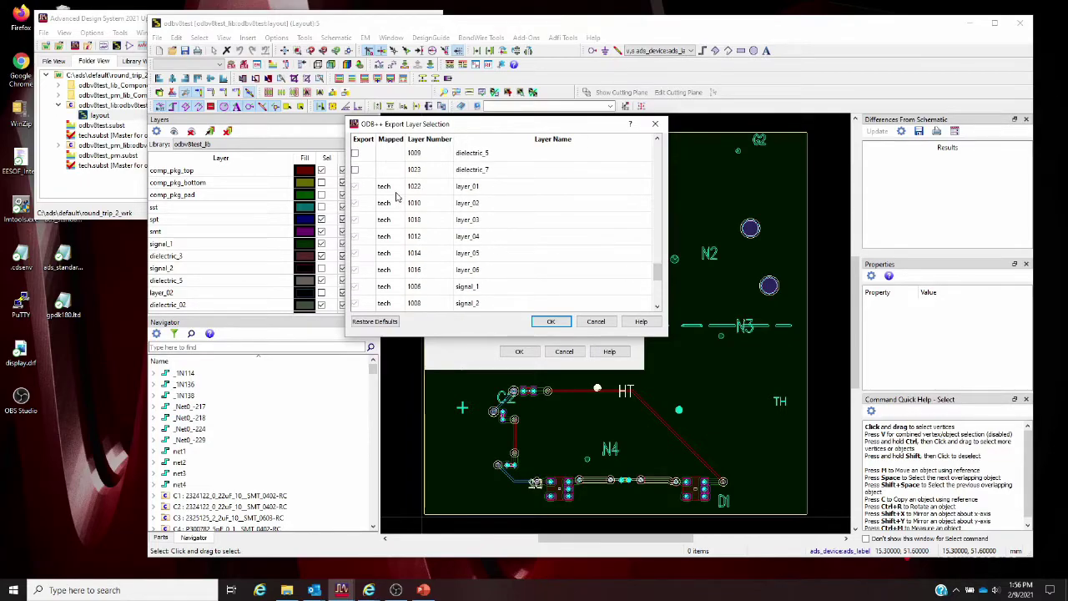
pyautogui.moveTo(657, 272); pyautogui.dragTo(657, 277)
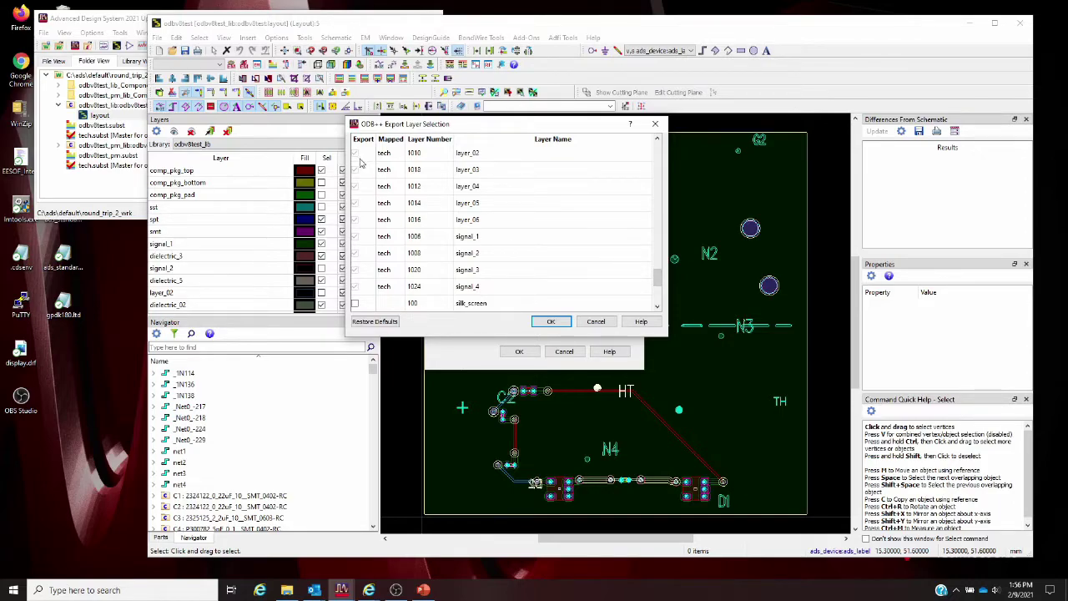
pyautogui.moveTo(657, 277); pyautogui.dragTo(656, 248)
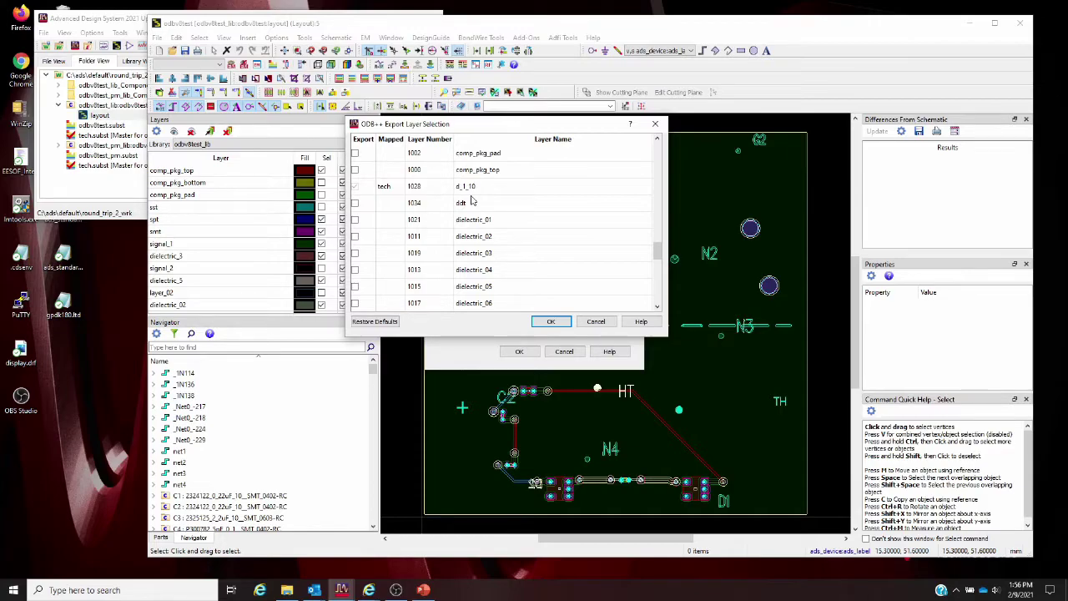
pyautogui.moveTo(657, 251); pyautogui.dragTo(657, 238)
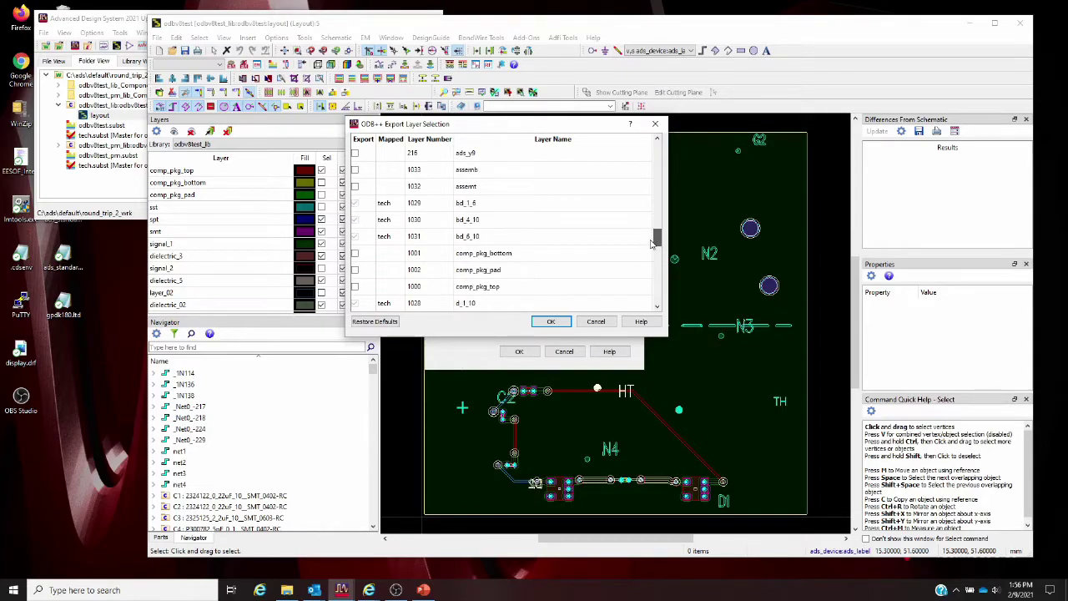
pyautogui.click(541, 237)
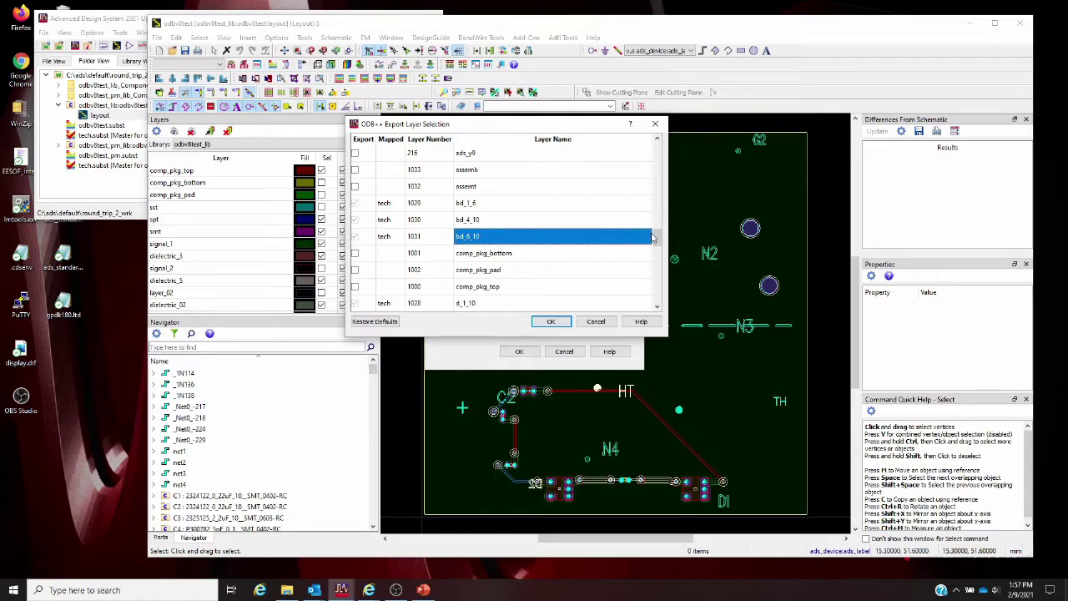
pyautogui.moveTo(656, 237); pyautogui.dragTo(657, 163)
pyautogui.click(551, 321)
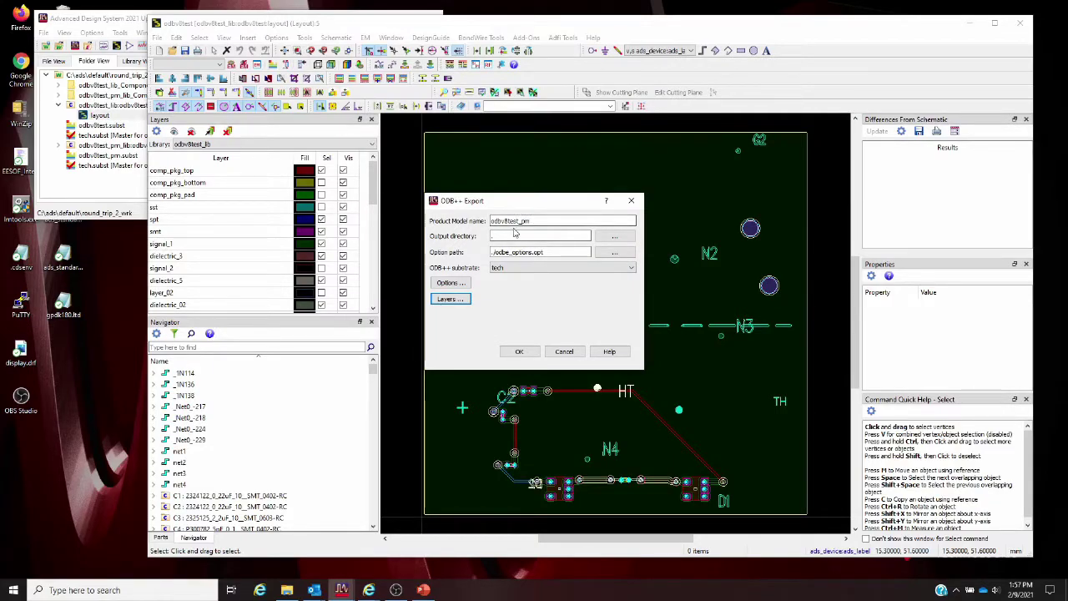
# Step: Run the ODB++ export and review its status report showing no errors or warnings
pyautogui.click(520, 352)
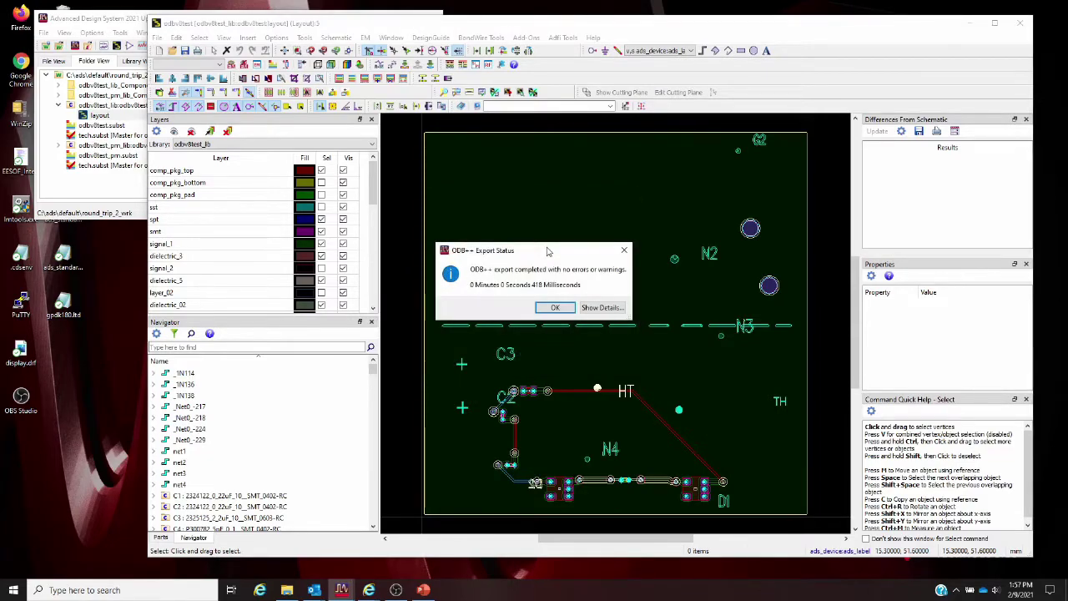
pyautogui.click(600, 307)
pyautogui.click(624, 250)
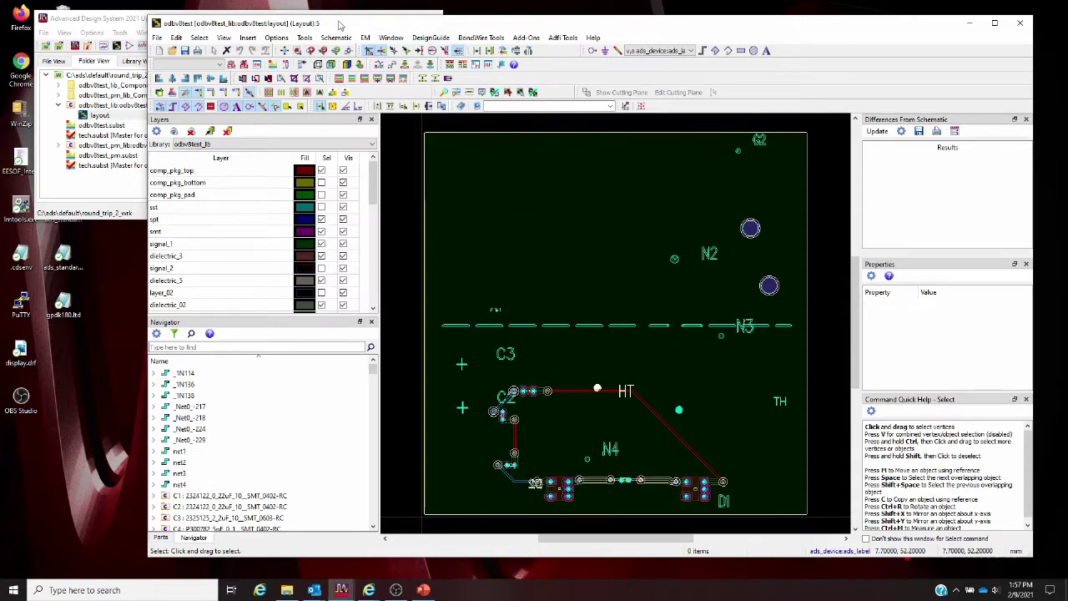
# Step: Nudge the odbv8test layout window slightly right so the board stays in view
pyautogui.moveTo(575, 27); pyautogui.dragTo(586, 22)
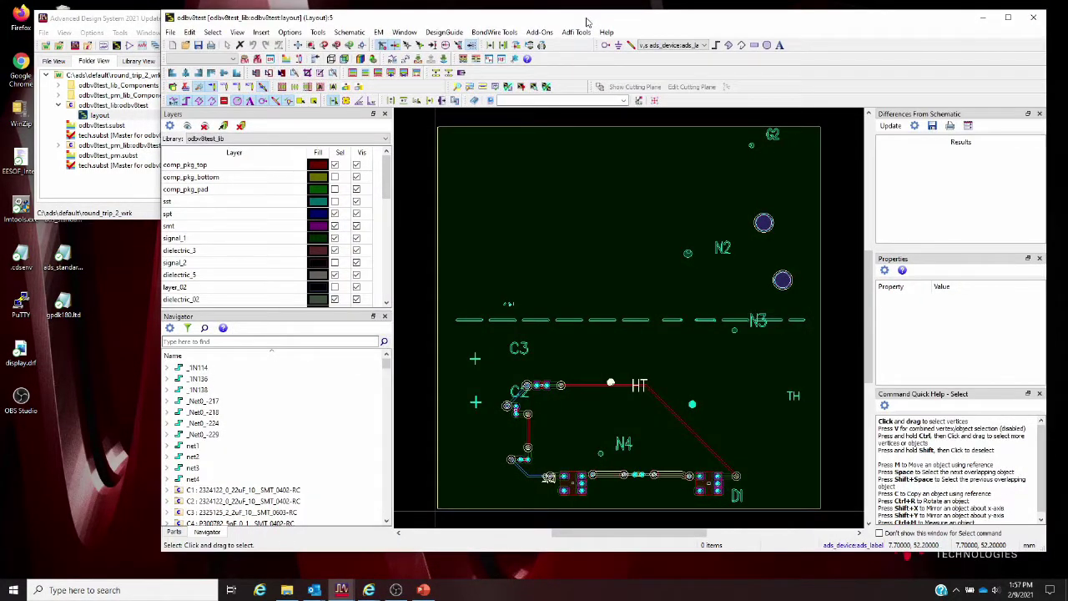